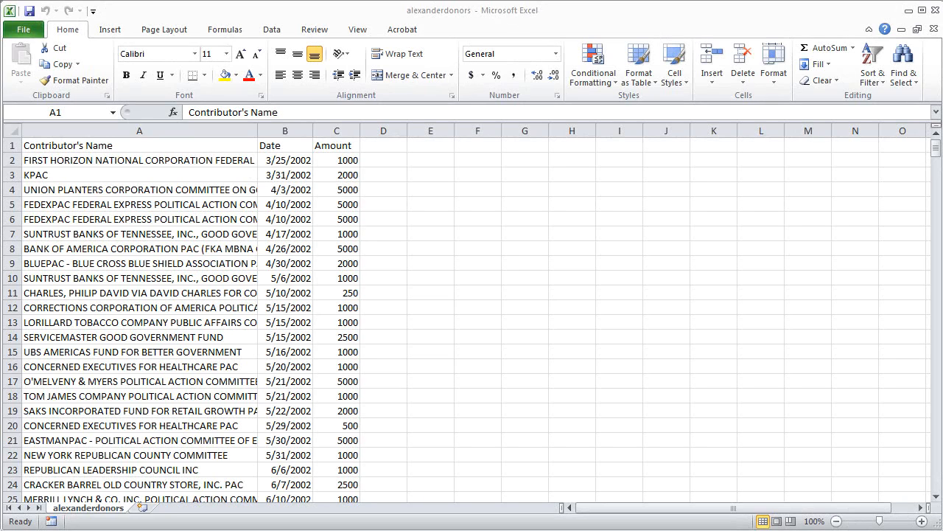
- Widen column A to fit the contributor names
click(259, 154)
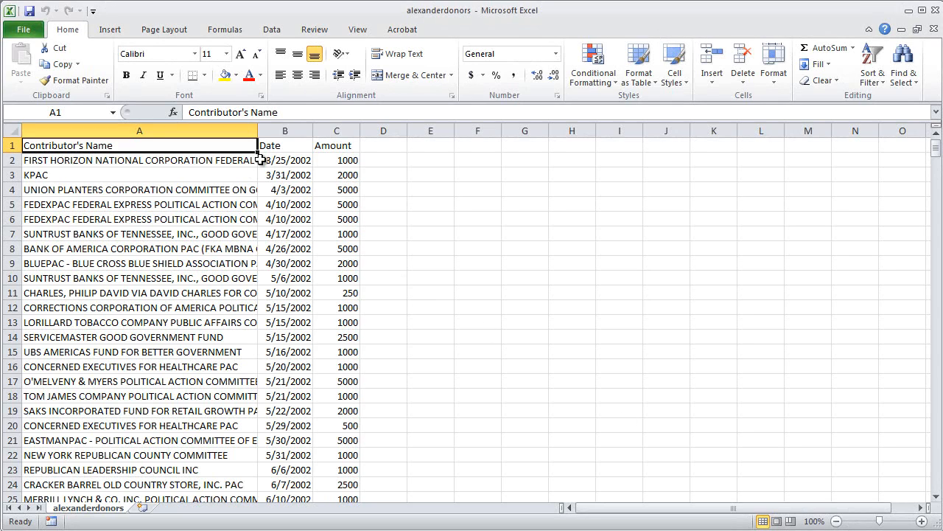
double_click(257, 142)
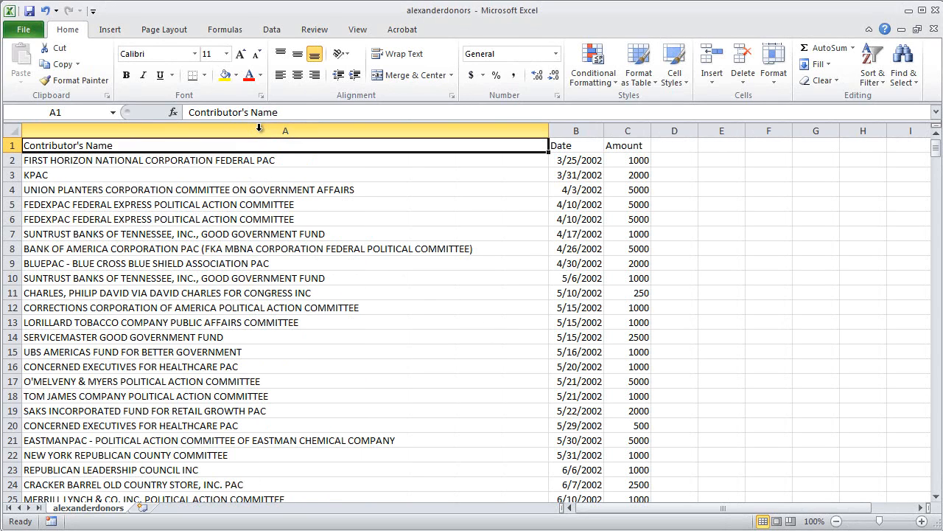
- Freeze the panes below the header row so row 1 stays visible while scrolling
click(62, 160)
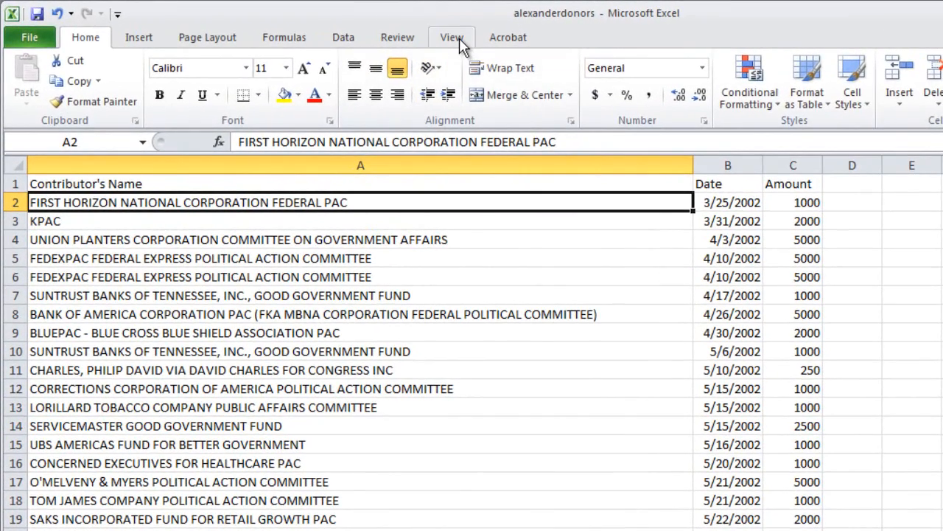
click(452, 37)
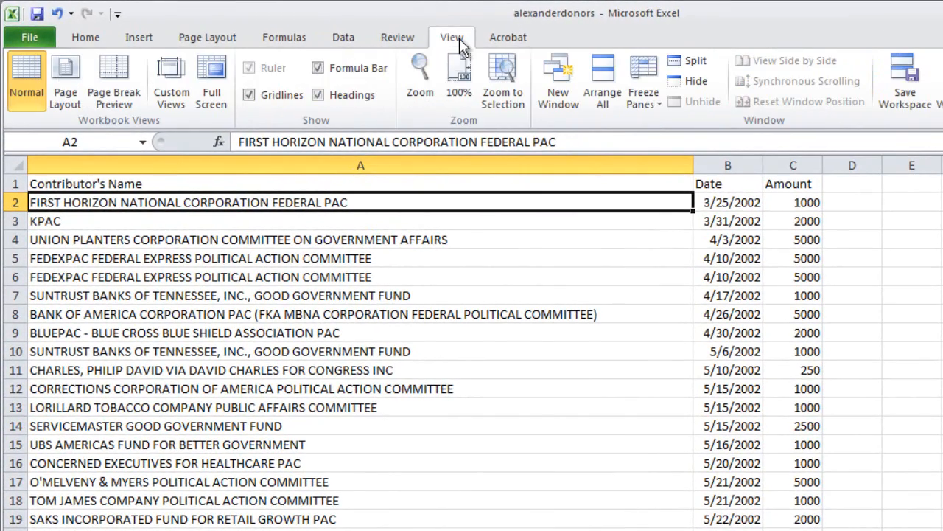
click(653, 110)
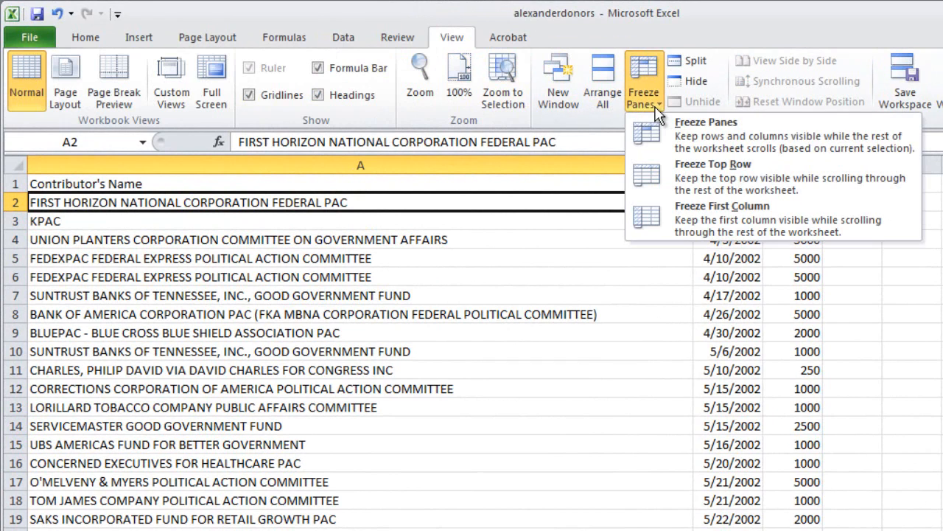
click(692, 131)
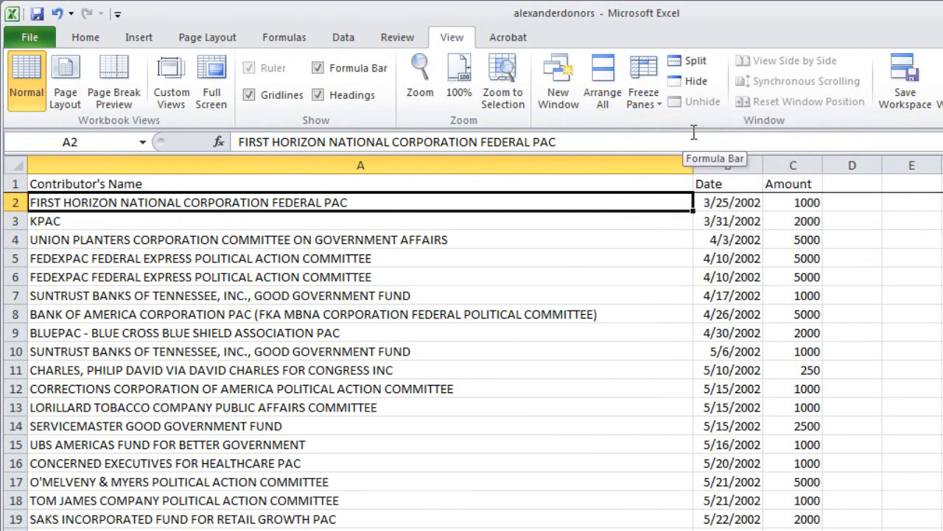
- Scroll down and back up through the data to check that the header row stays frozen
click(655, 235)
scroll(649, 383, down, 6)
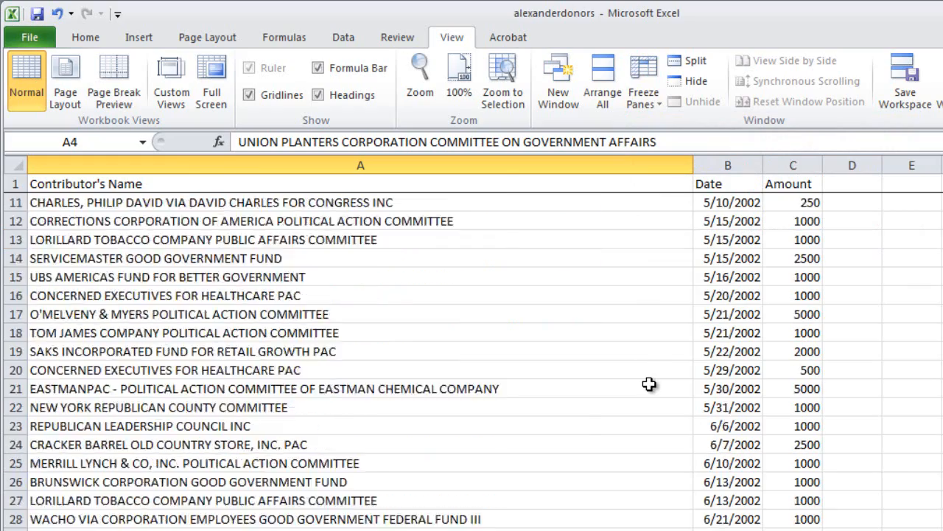
scroll(649, 383, down, 15)
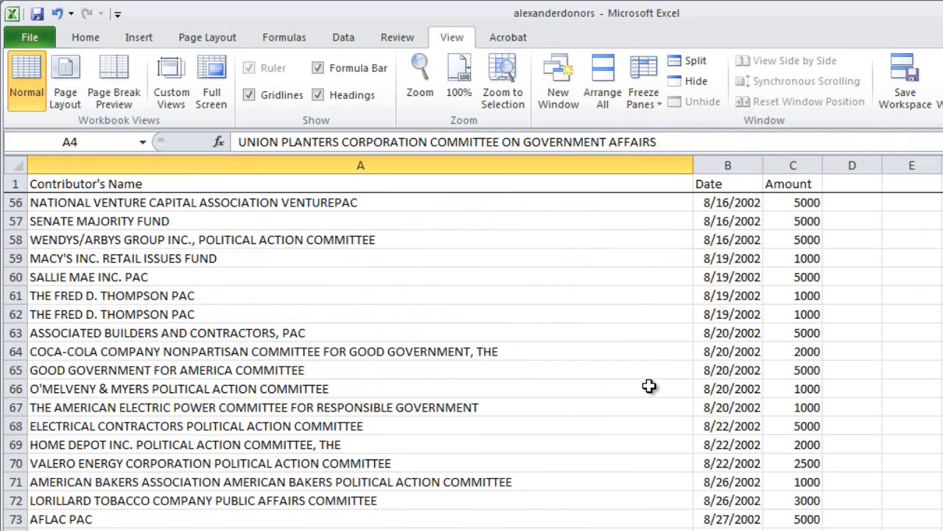
scroll(649, 386, down, 3)
scroll(649, 385, up, 19)
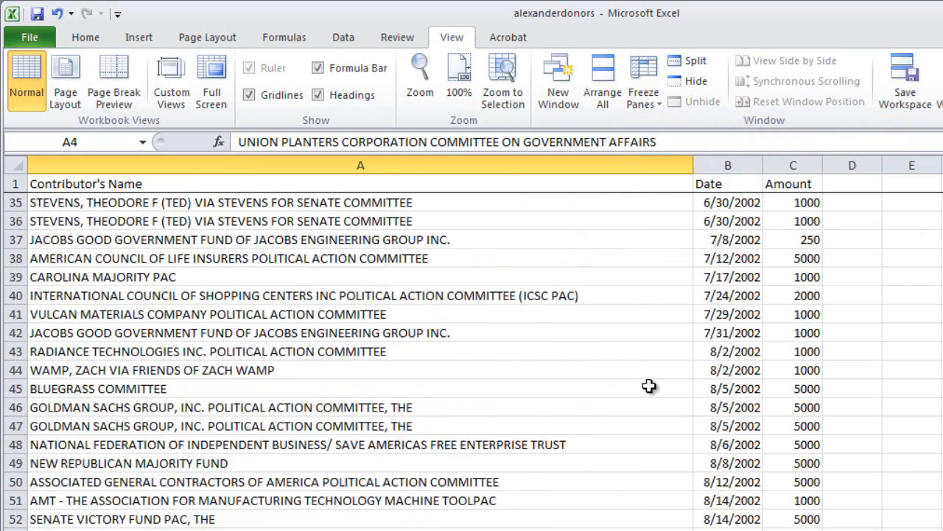
scroll(649, 385, up, 5)
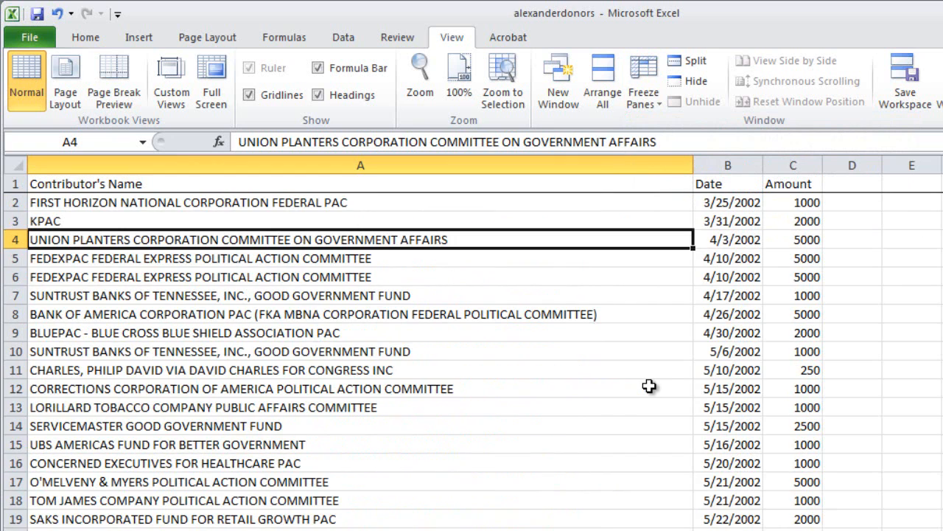
click(180, 204)
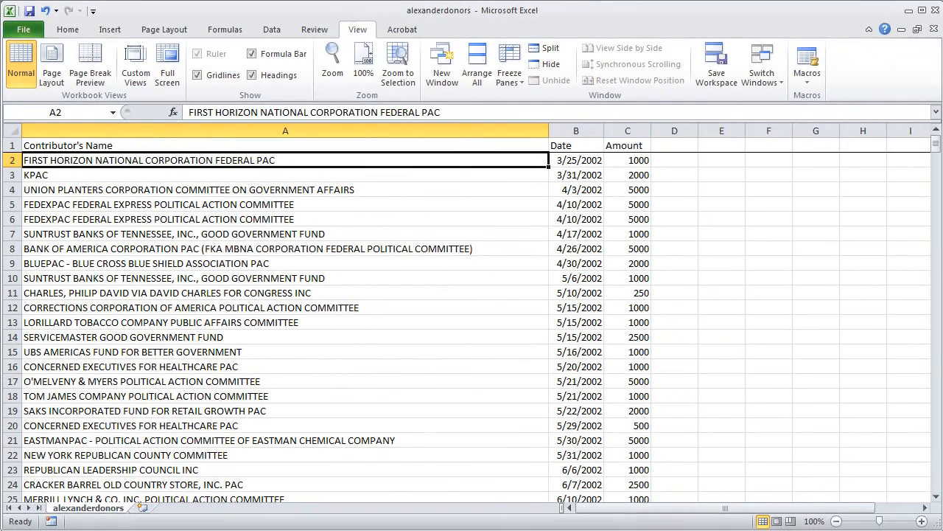
- Open Sort for the data and set the first sort level to Contributor's Name, A to Z
click(66, 146)
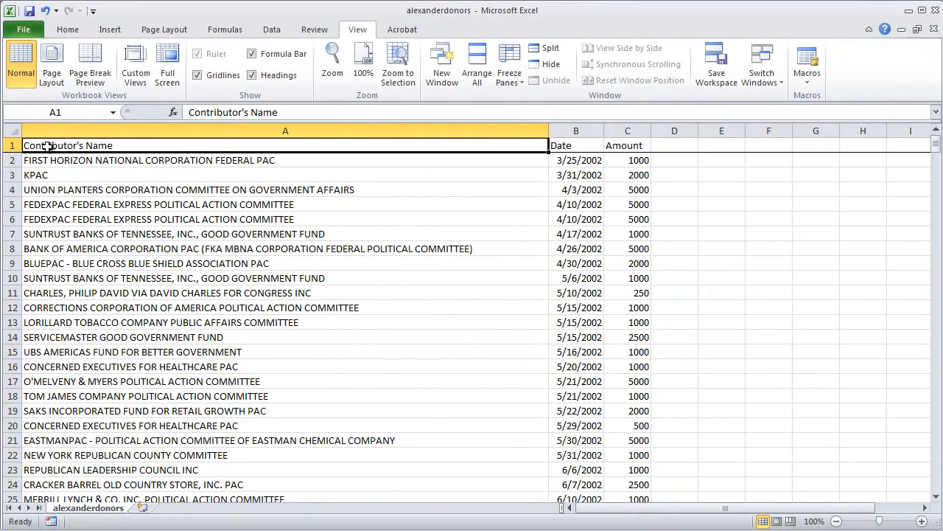
click(272, 31)
click(356, 70)
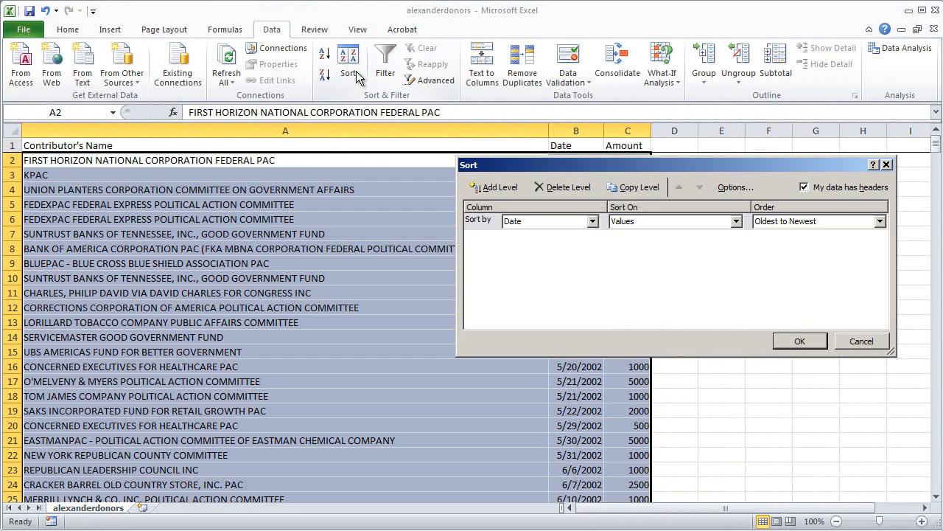
click(592, 221)
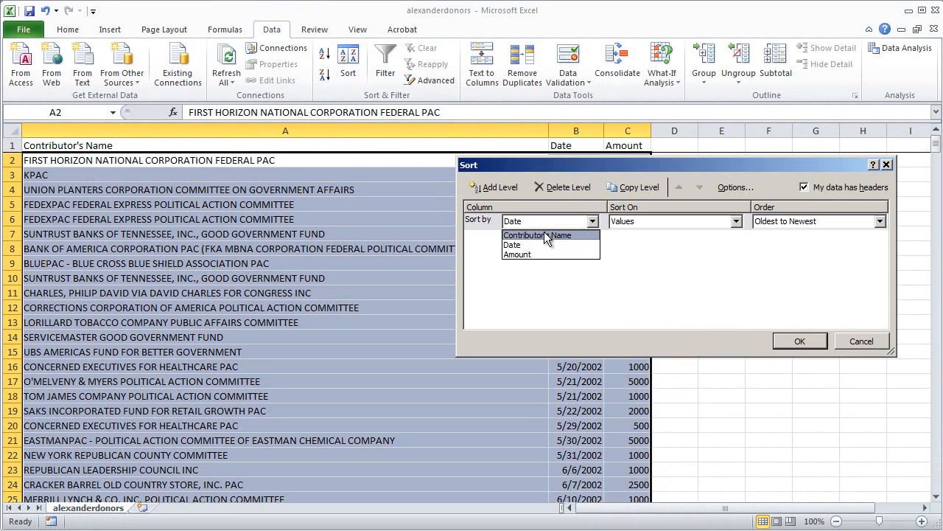
click(545, 236)
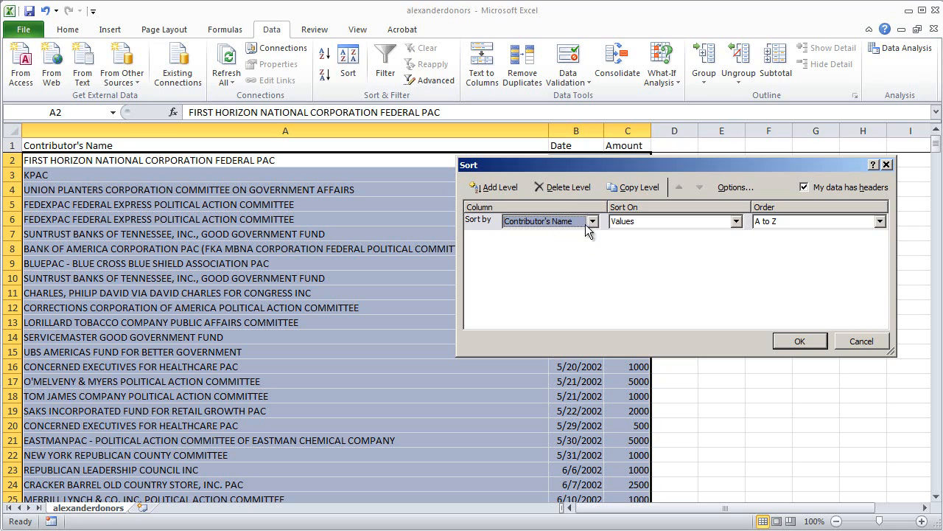
- Add a second sort level by Date, Oldest to Newest
click(498, 188)
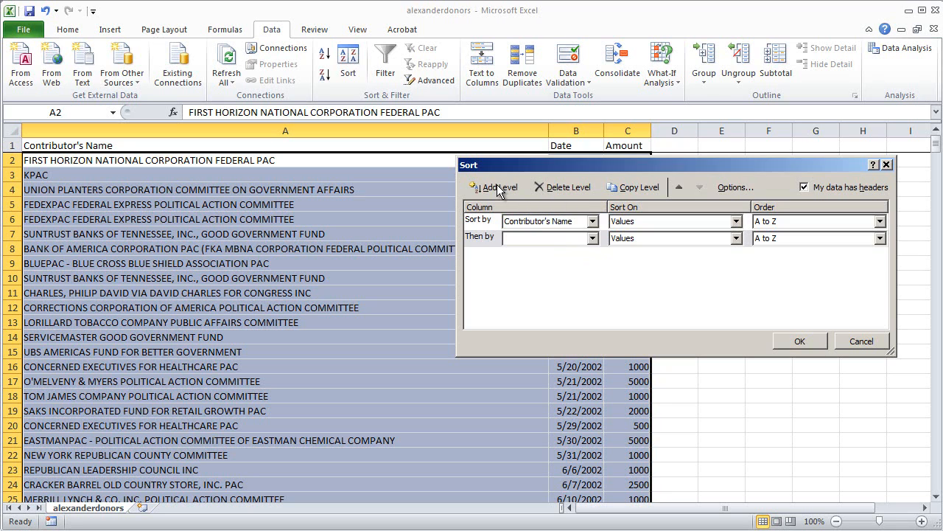
click(592, 238)
click(525, 262)
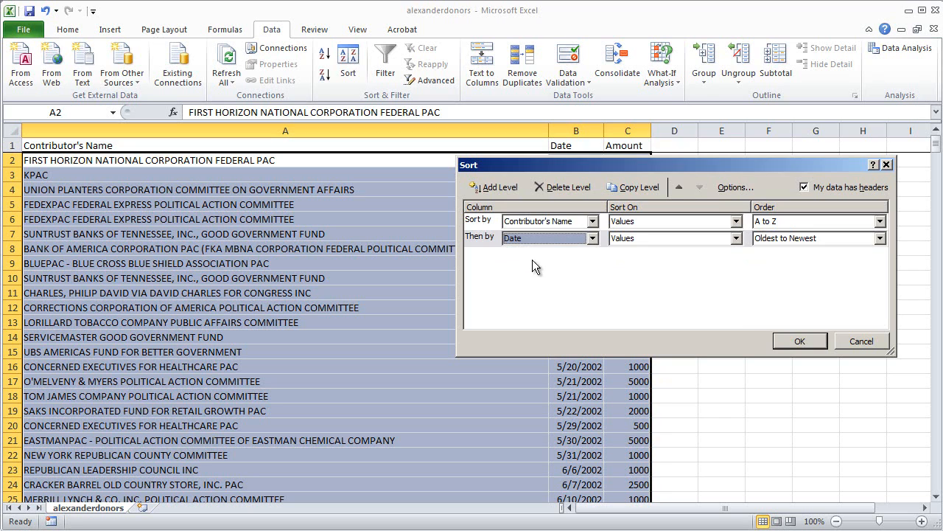
- Add a third sort level by Amount, Largest to Smallest, and apply the sort
click(503, 187)
click(592, 255)
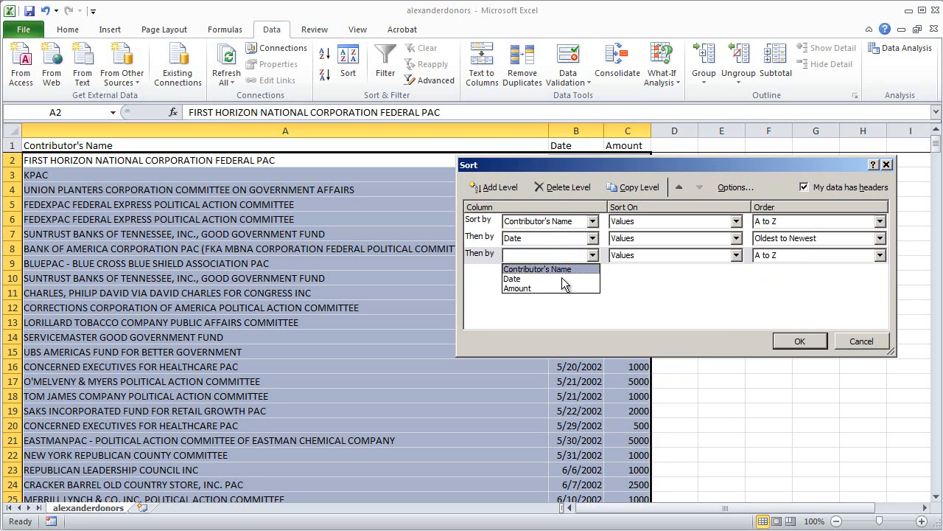
click(524, 287)
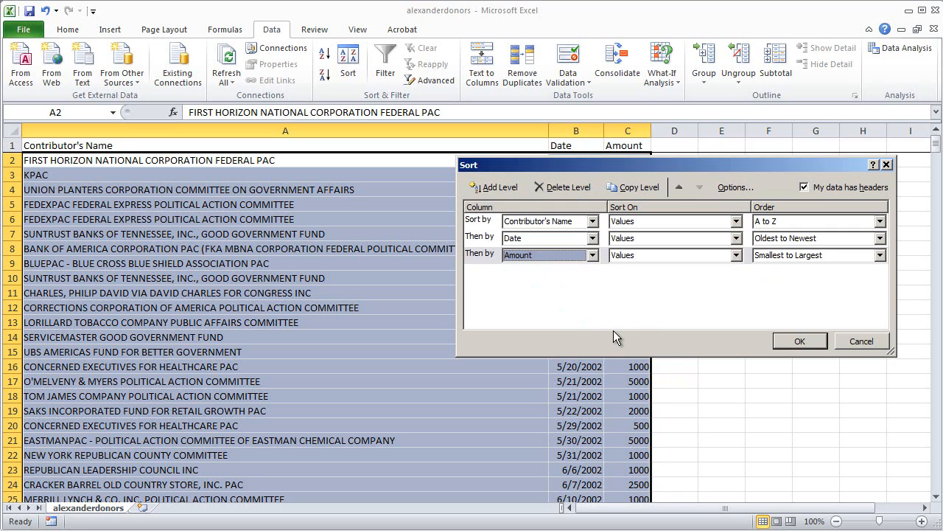
click(880, 255)
click(801, 277)
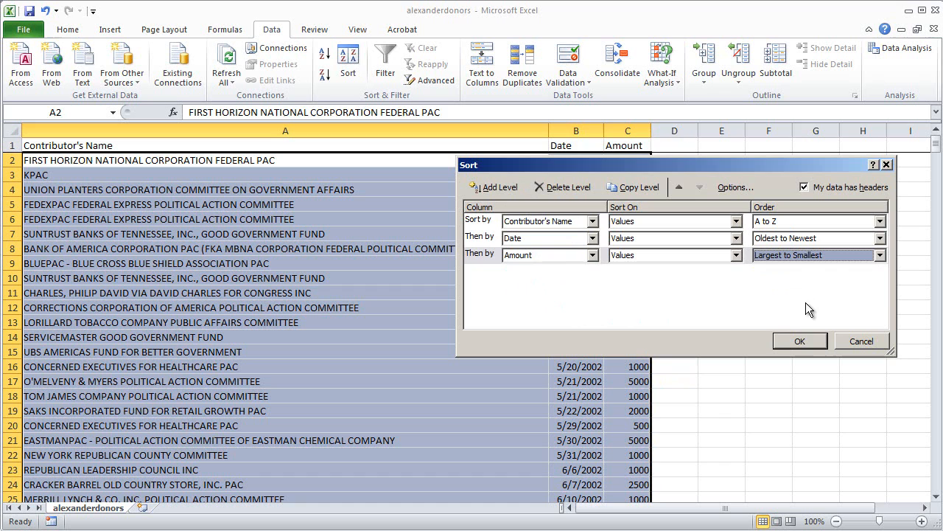
click(803, 341)
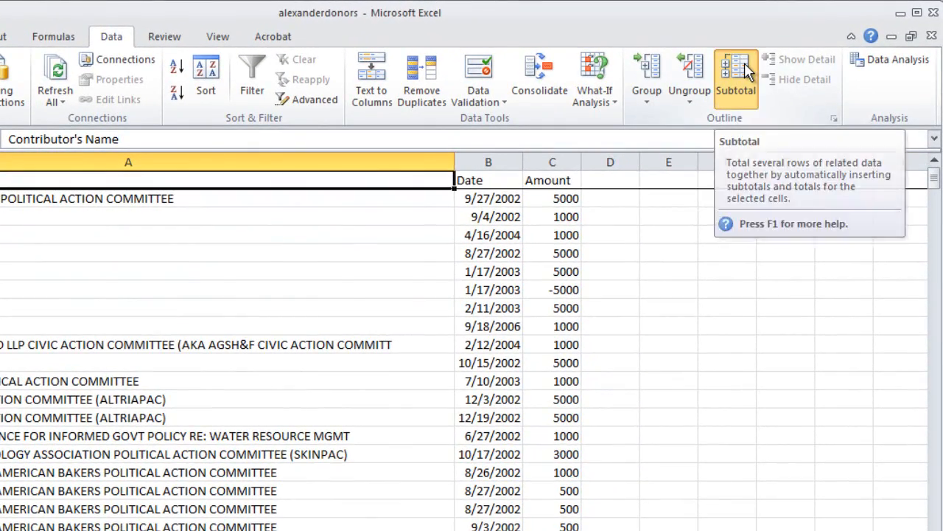
- Insert subtotals that Sum the Amount column at each change in Contributor's Name
click(747, 70)
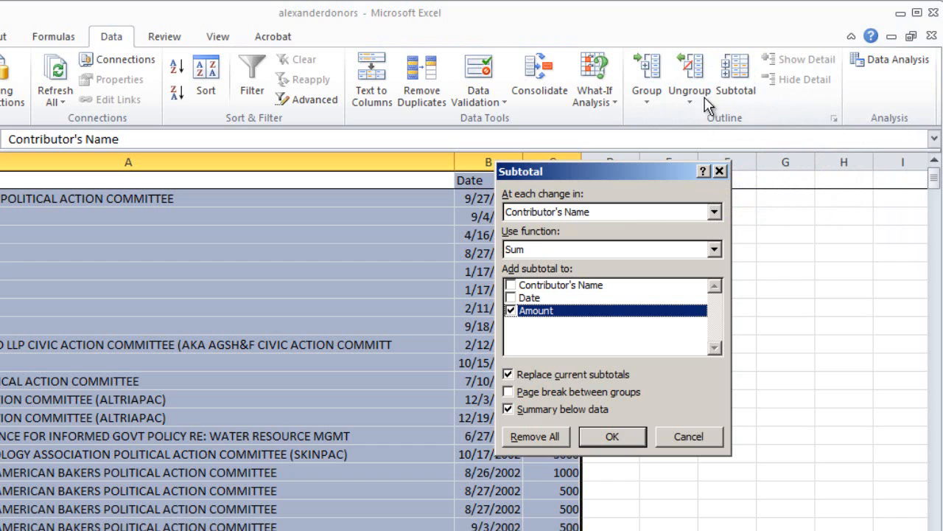
drag(565, 169, 681, 193)
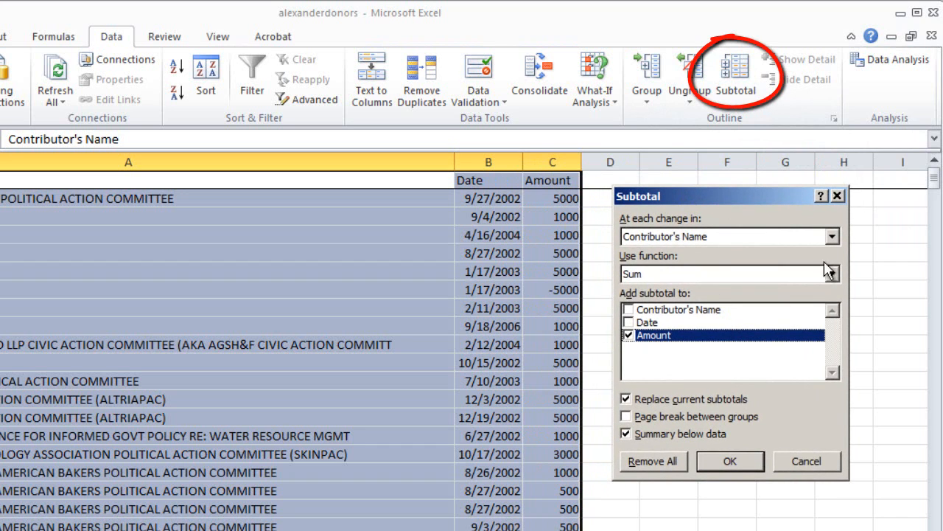
click(832, 237)
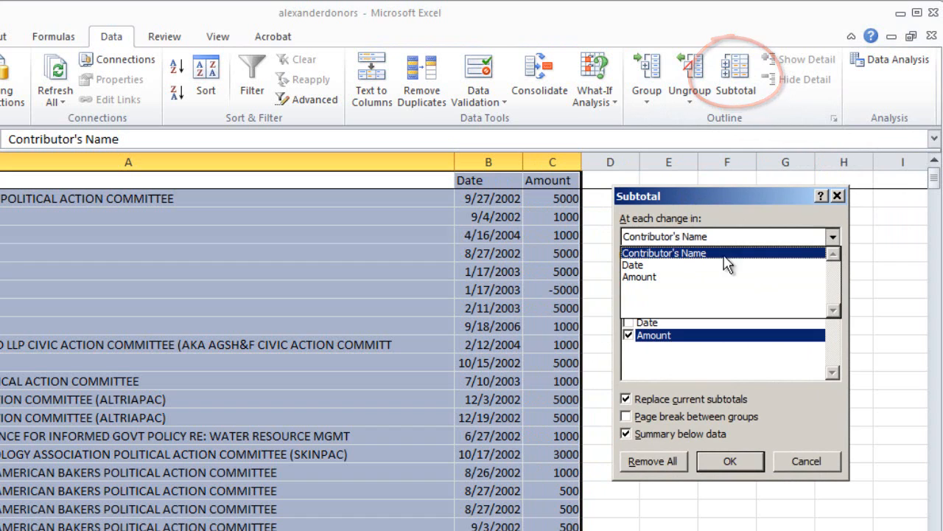
click(691, 253)
click(832, 274)
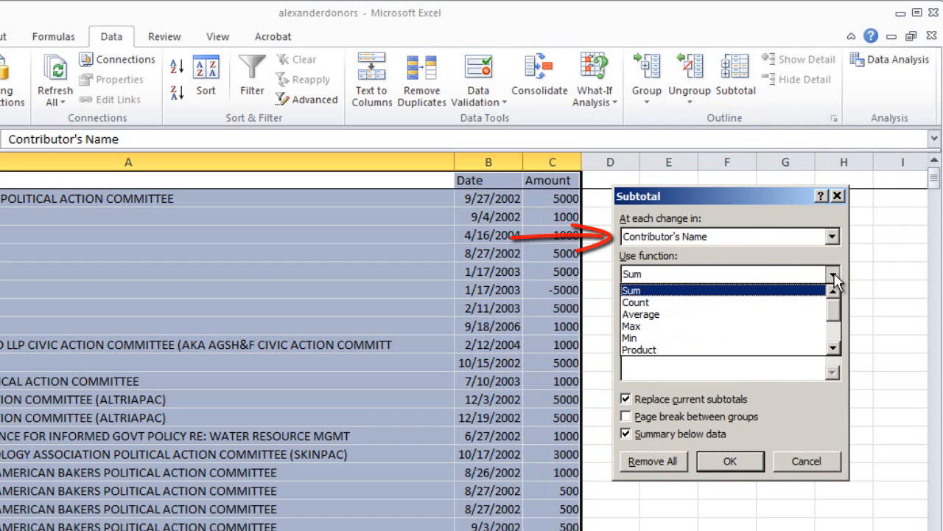
click(655, 291)
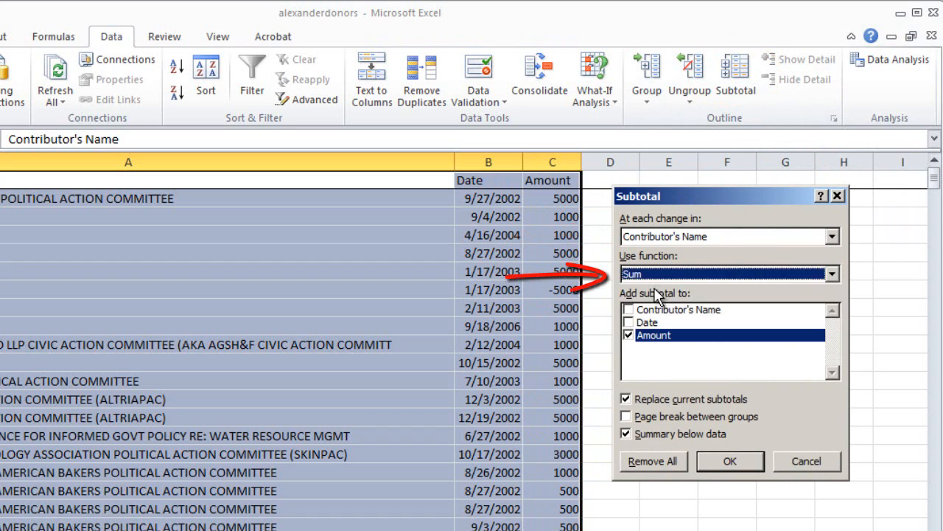
click(727, 461)
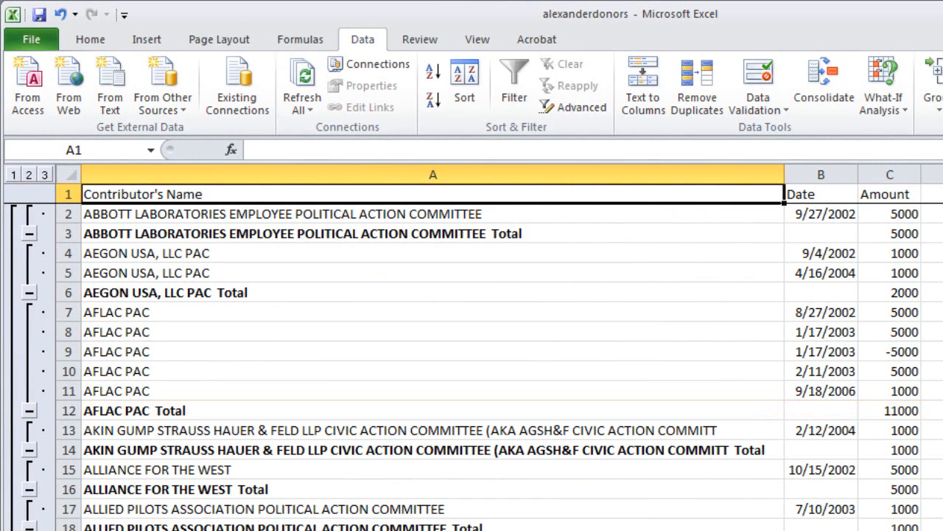
- Collapse the outline to level 2 so only the contributor total rows show
click(30, 179)
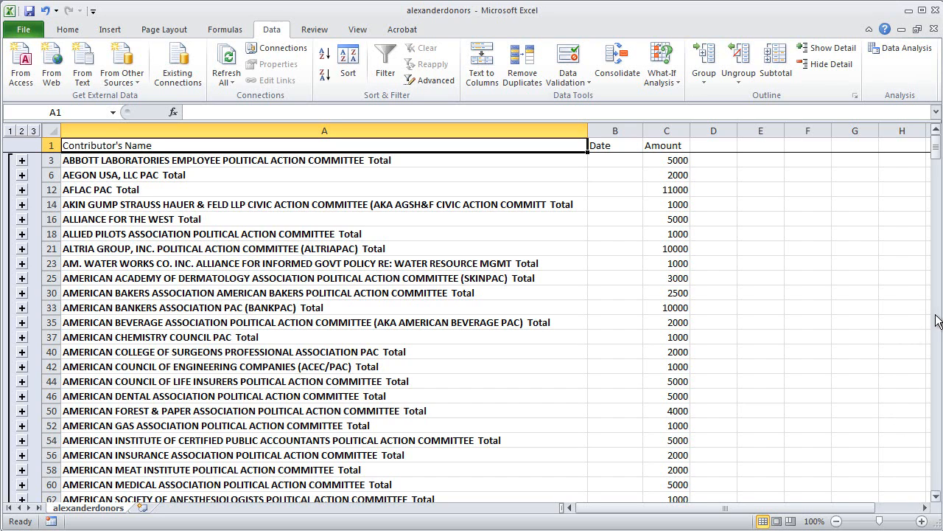
drag(939, 311, 846, 323)
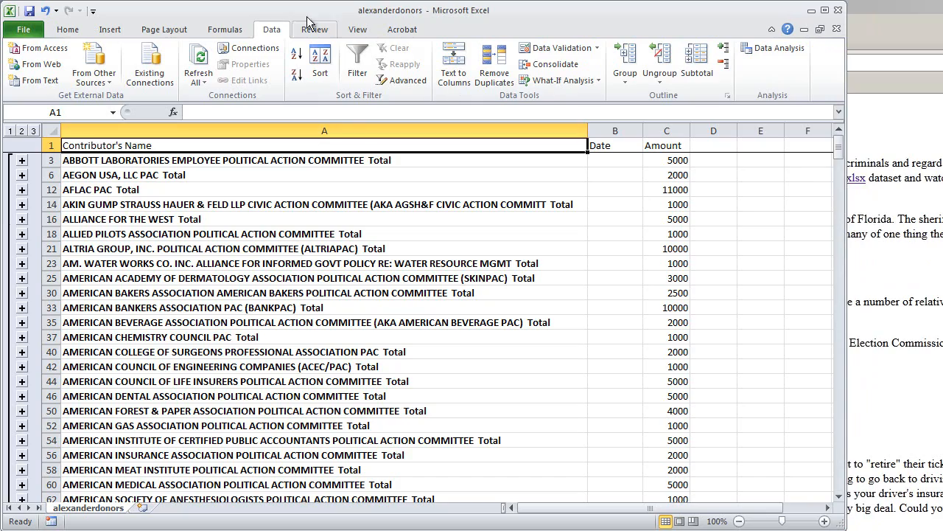
- Select only the visible cells using Go To Special with Visible cells only
click(69, 31)
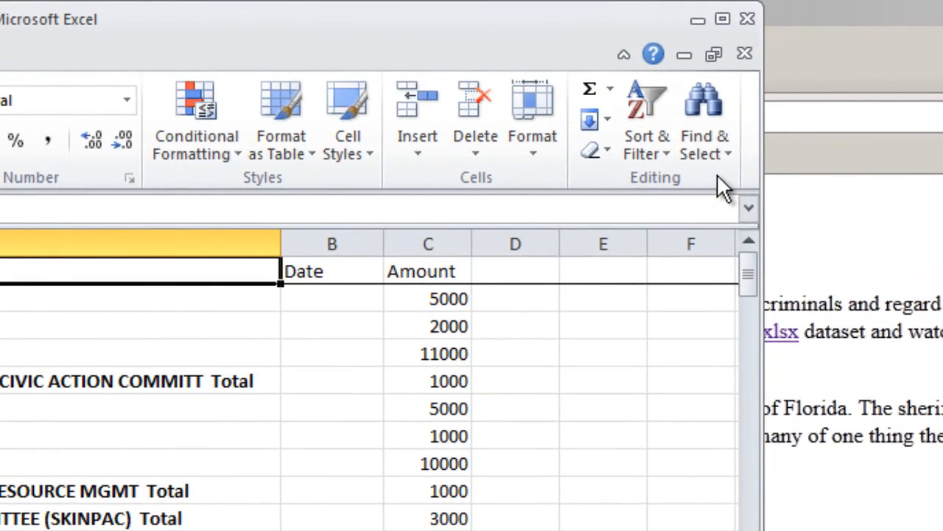
click(727, 155)
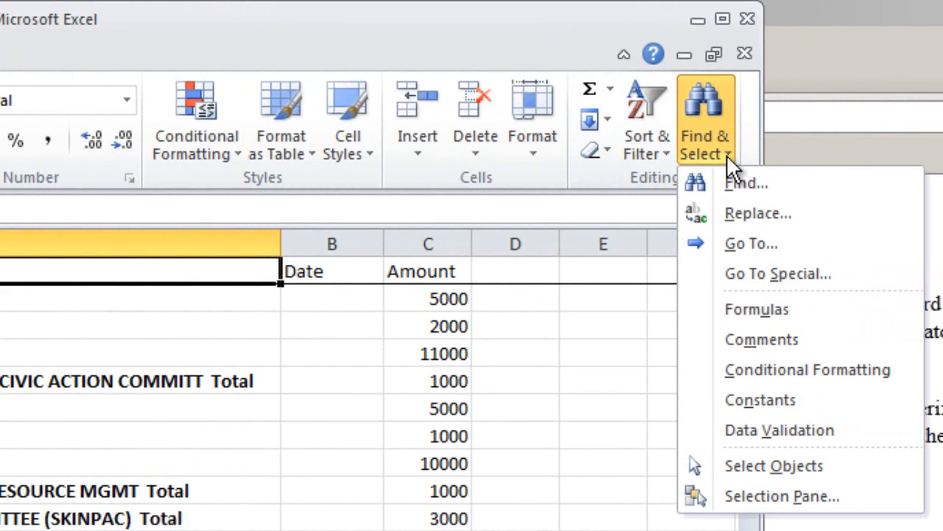
click(767, 272)
drag(734, 300, 572, 290)
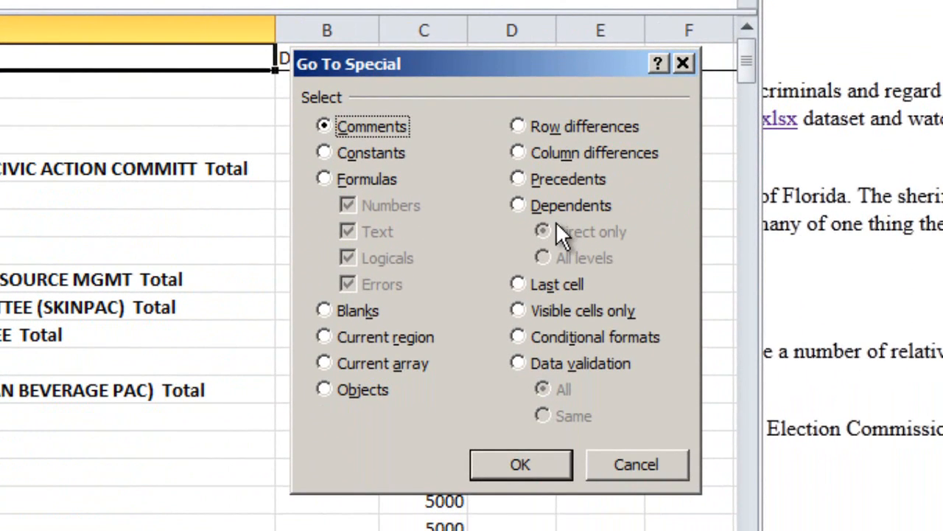
click(518, 310)
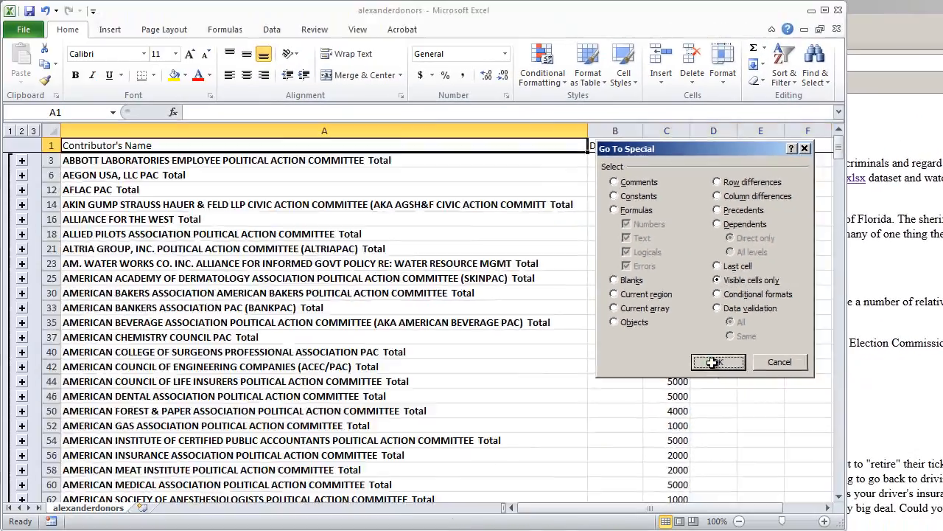
click(520, 462)
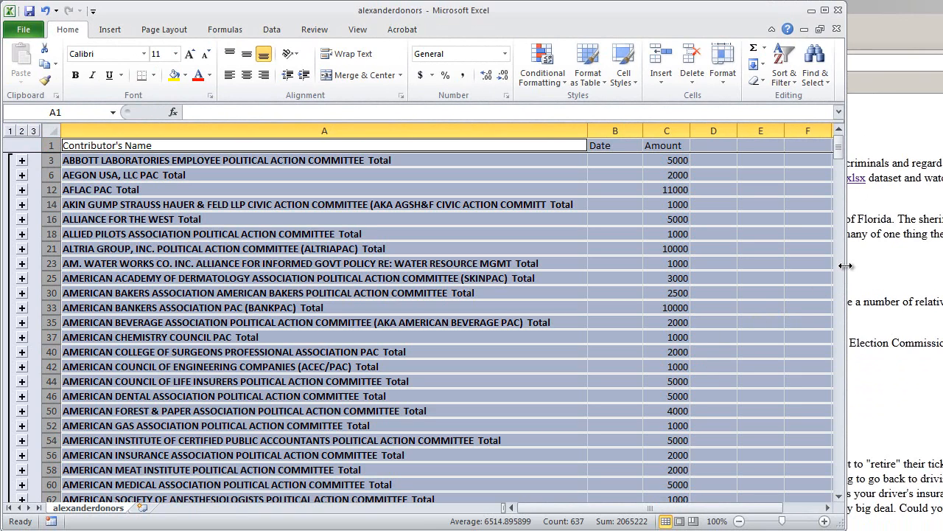
drag(845, 266, 938, 265)
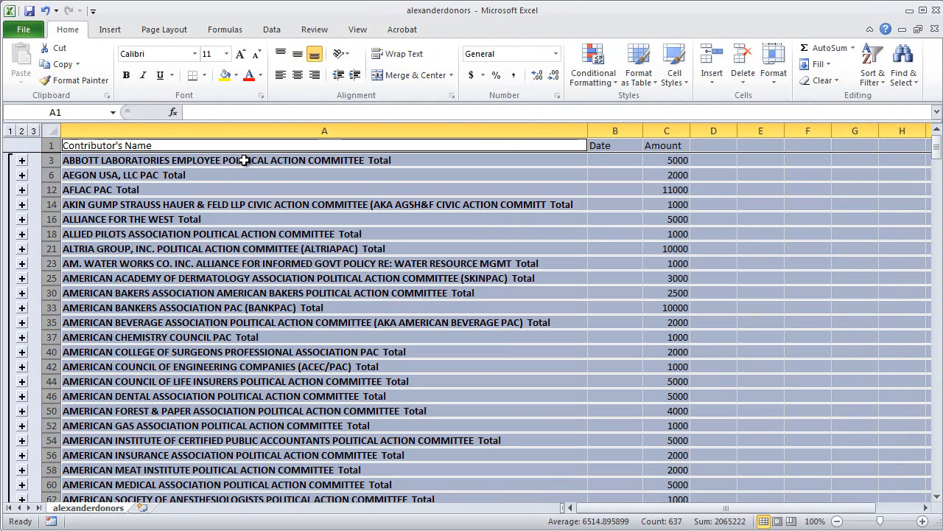
- Copy the visible total rows and paste them as values only into a new worksheet
right_click(234, 177)
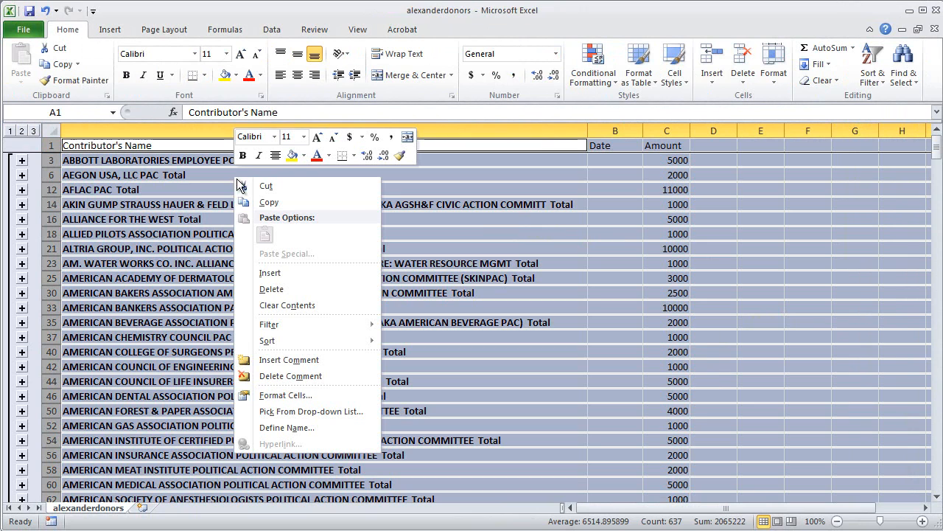
click(269, 202)
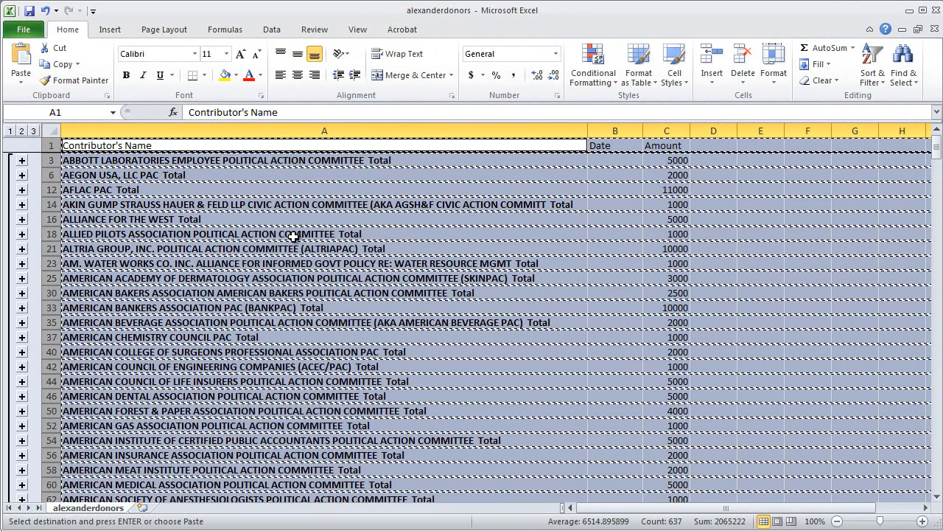
click(142, 508)
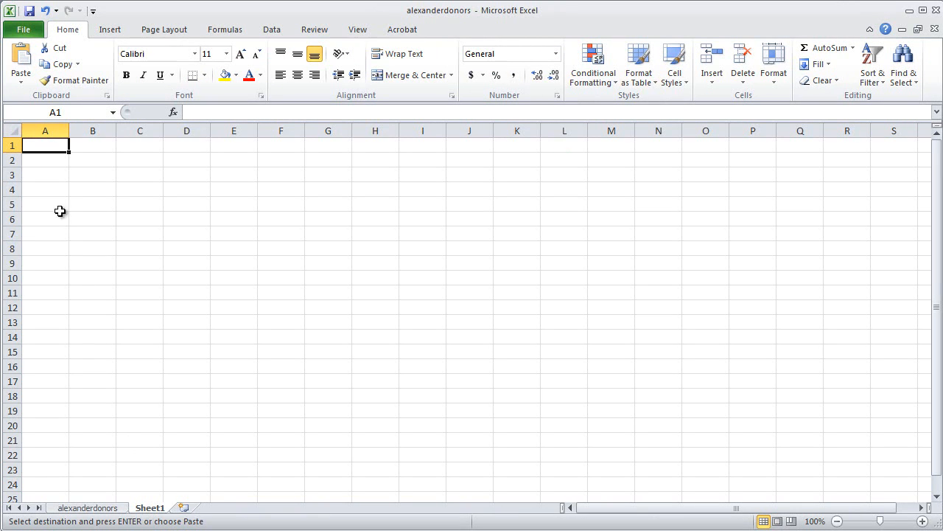
right_click(51, 148)
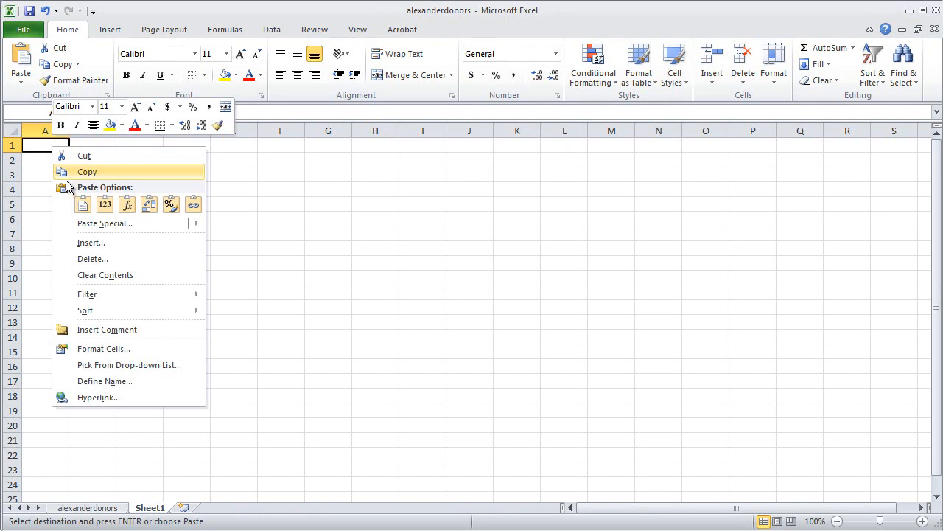
click(126, 223)
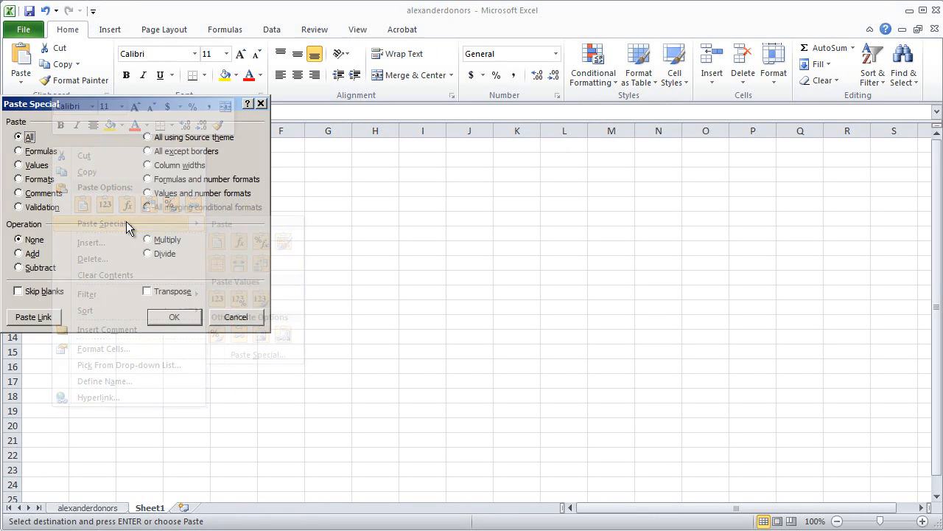
click(29, 168)
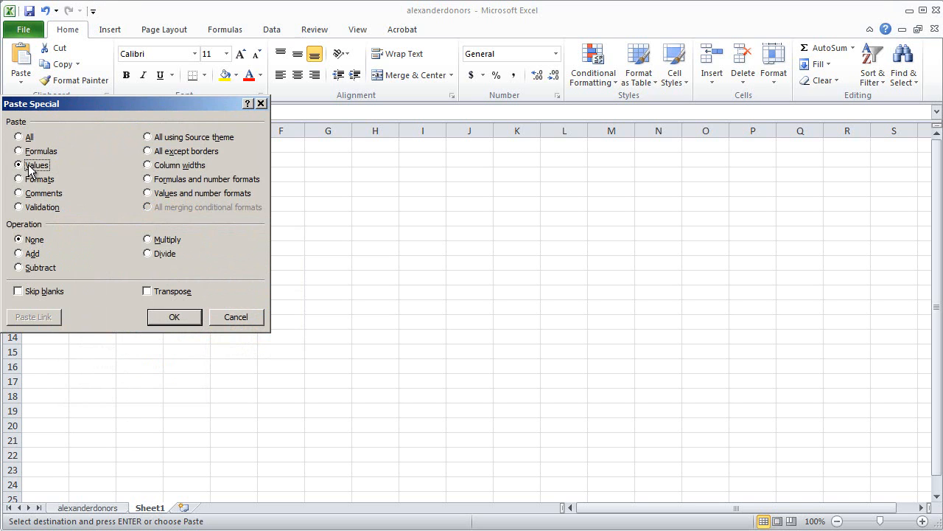
click(171, 321)
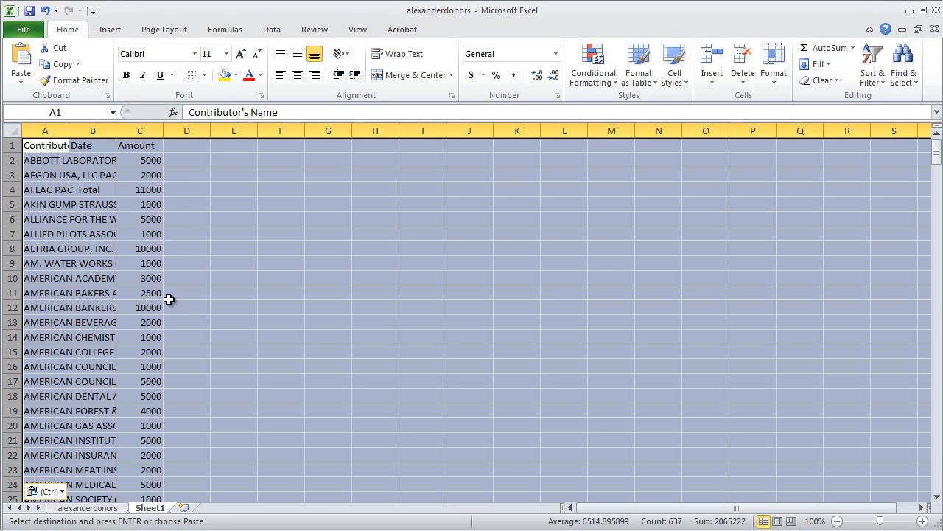
click(171, 298)
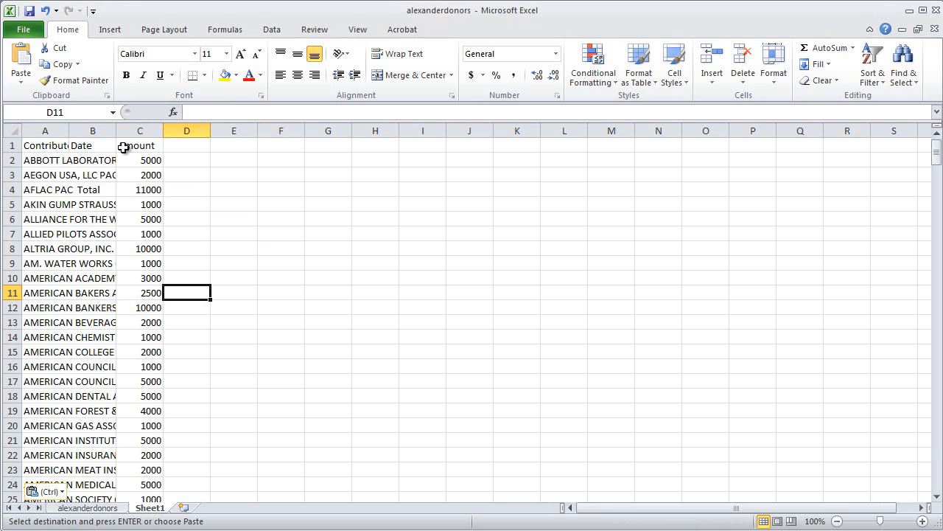
- Autofit the widths of columns A through C on the new sheet
drag(54, 129, 184, 131)
double_click(163, 131)
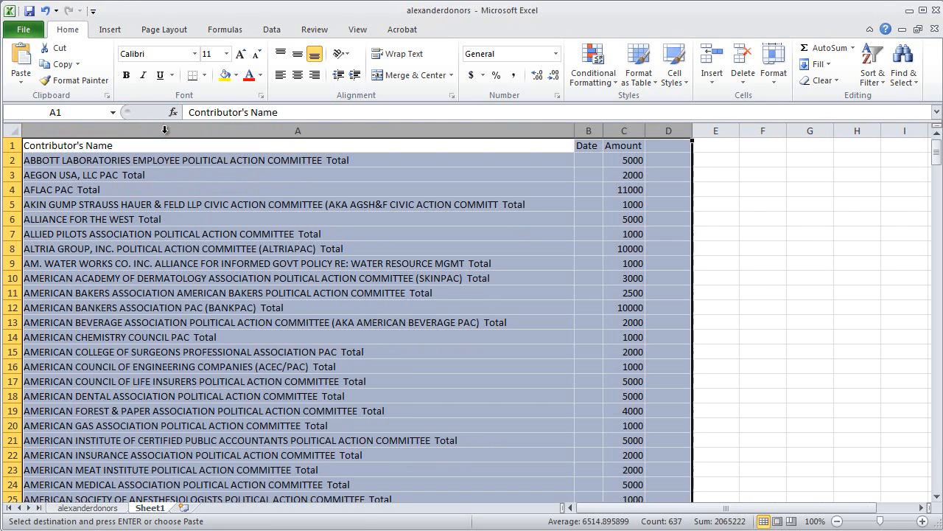
click(274, 216)
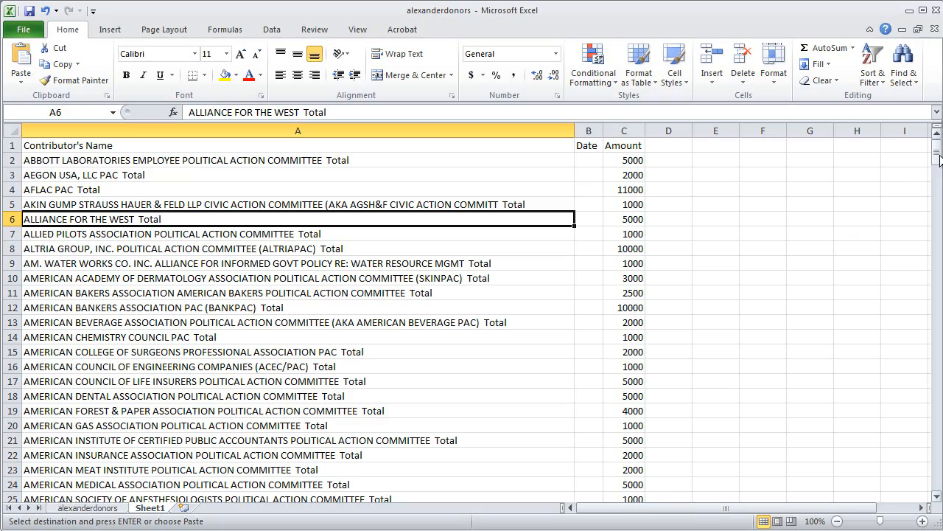
- Sort the whole sheet by Amount, Largest to Smallest
mouse_move(936, 151)
mouse_down()
mouse_move(935, 477)
mouse_move(936, 146)
mouse_up()
click(14, 130)
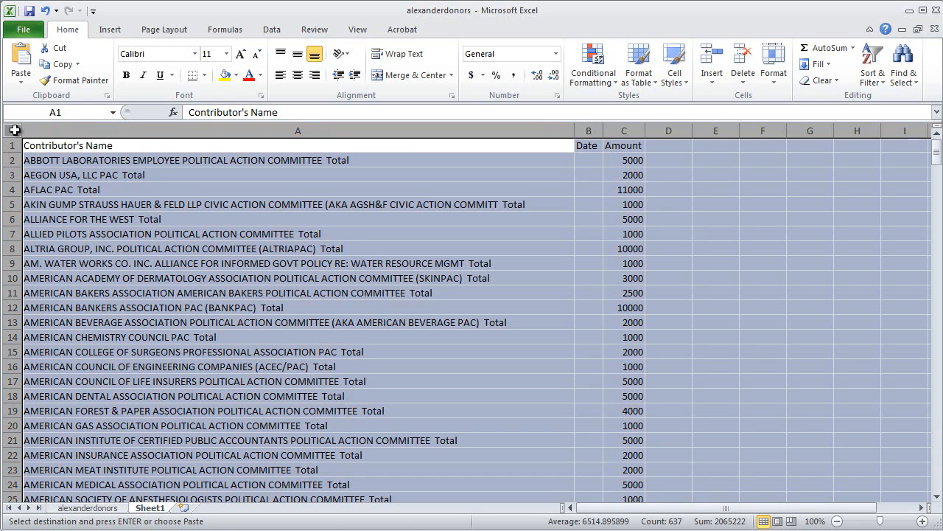
click(273, 30)
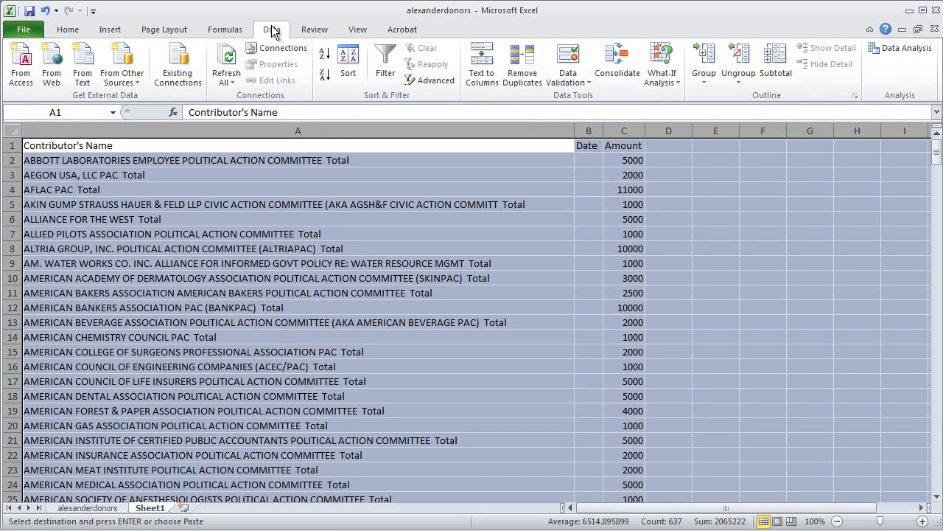
click(353, 73)
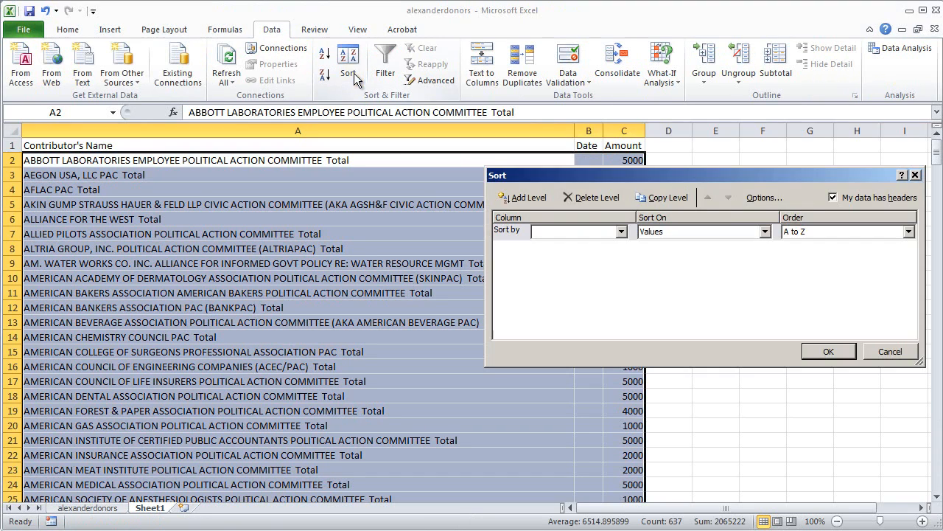
click(622, 232)
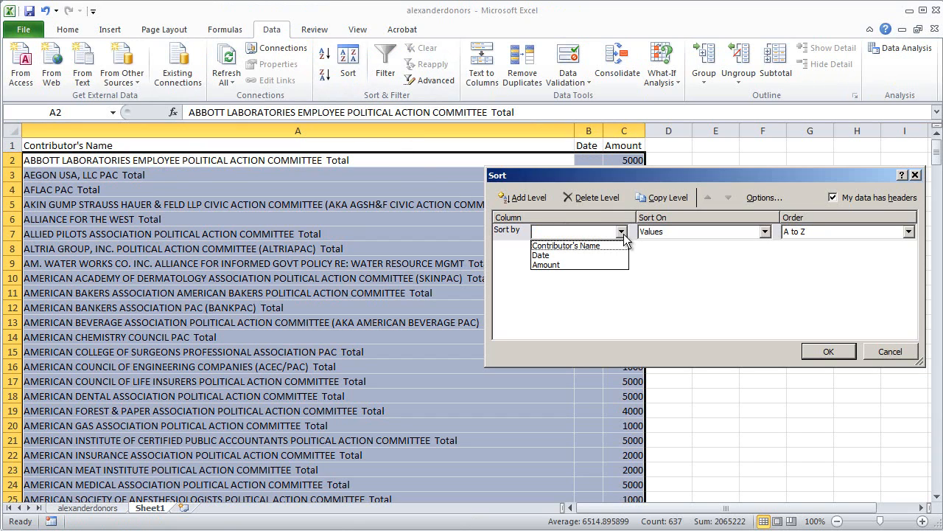
click(574, 264)
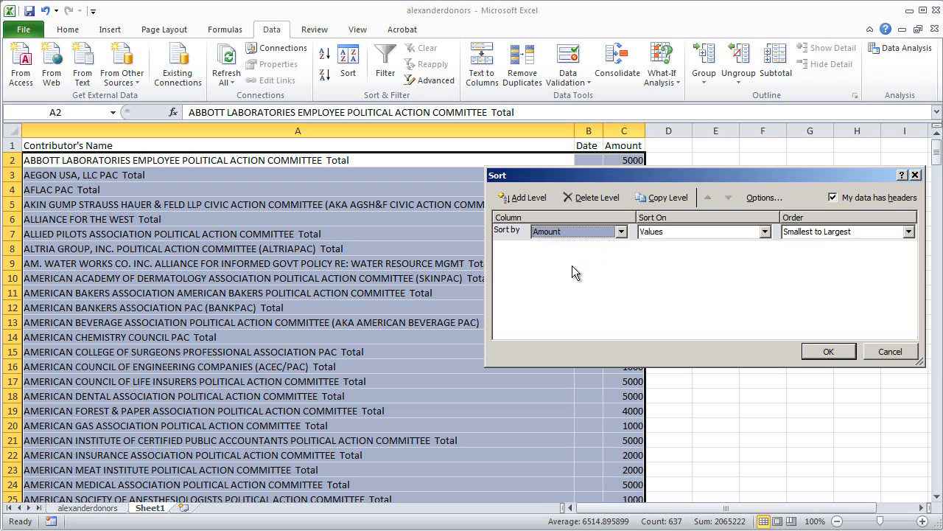
click(907, 232)
click(849, 256)
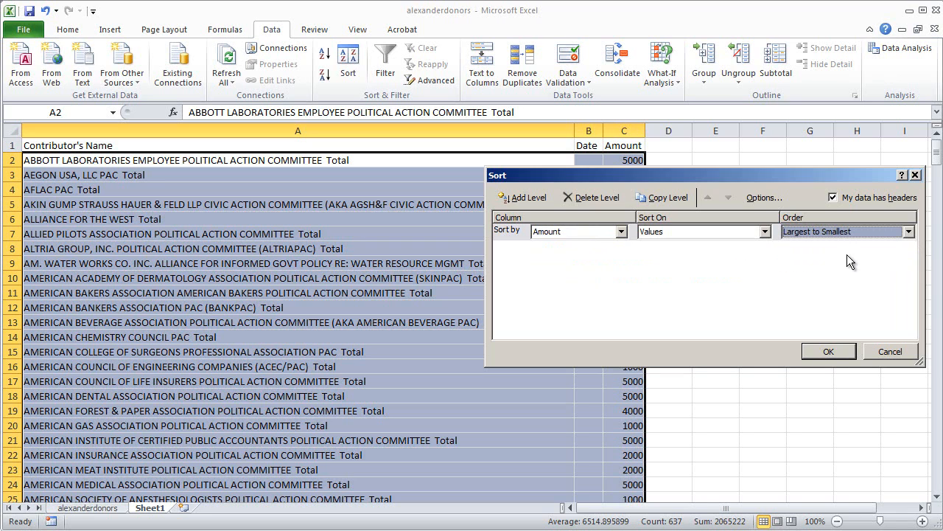
click(829, 352)
click(773, 294)
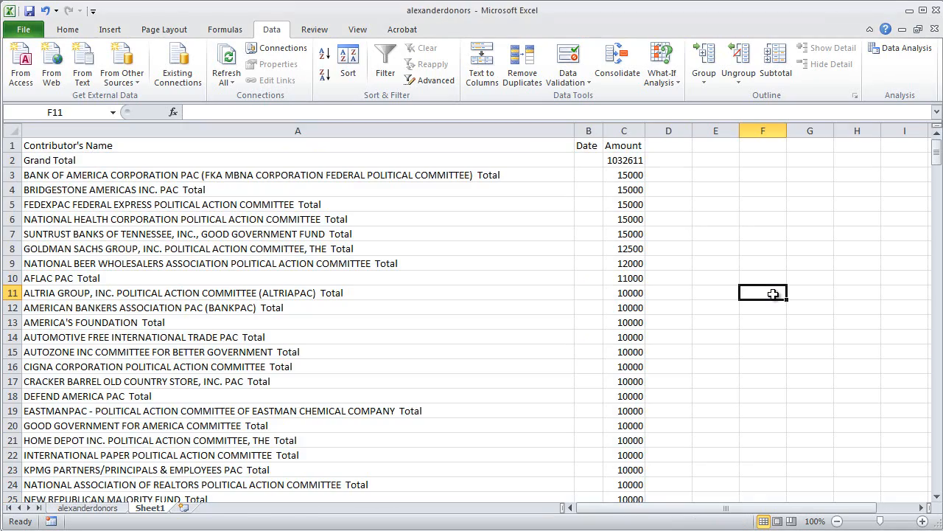
- Select rows 3 to 7 holding the five largest contributor totals
click(10, 175)
drag(10, 176, 4, 233)
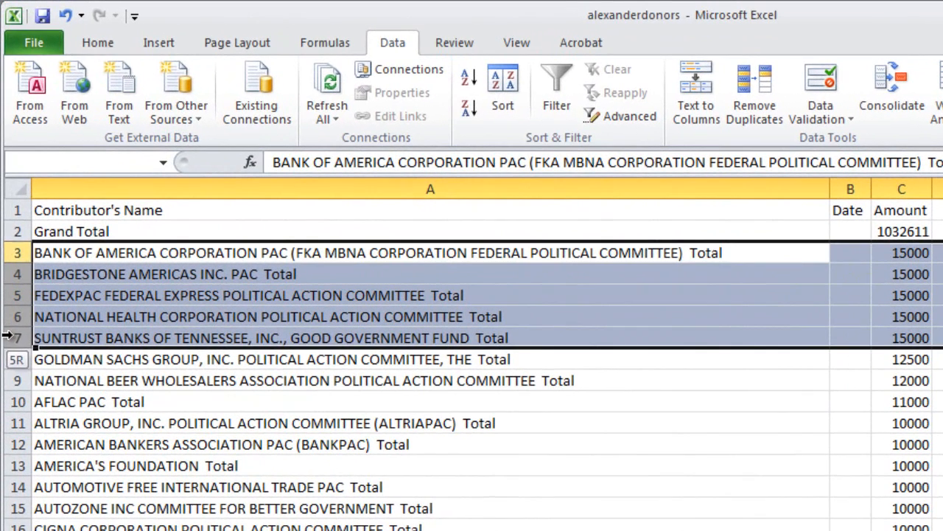
drag(6, 337, 6, 338)
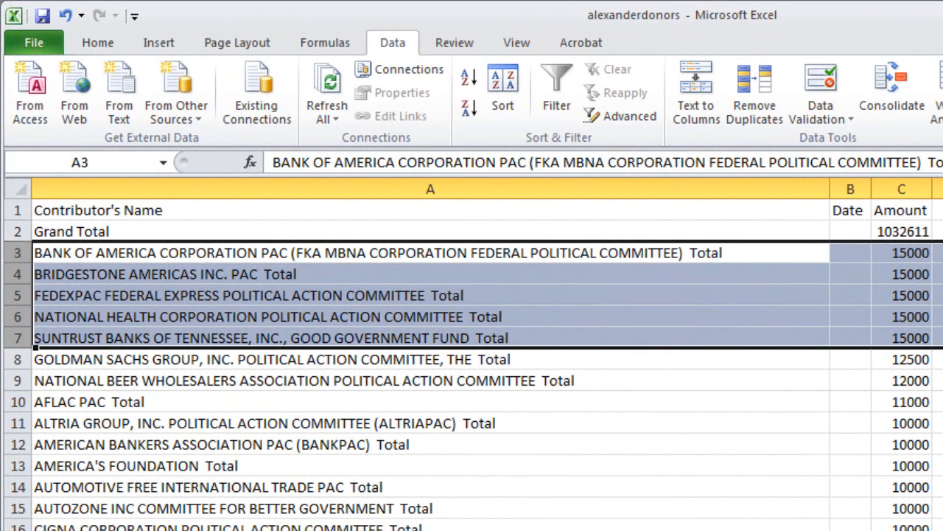